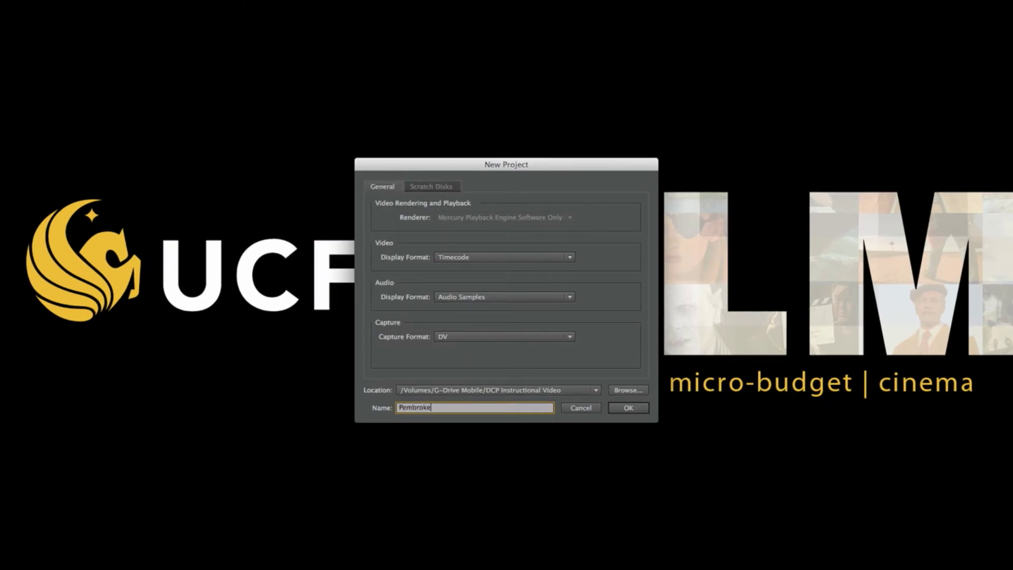
- Enter 'Pembroke DCP Creation' as the new project's name
{"action": "type", "text": "DCP Creation"}
- Set the project location to the DCP Creation Project Files folder
{"action": "left_click", "coordinate": [627, 390]}
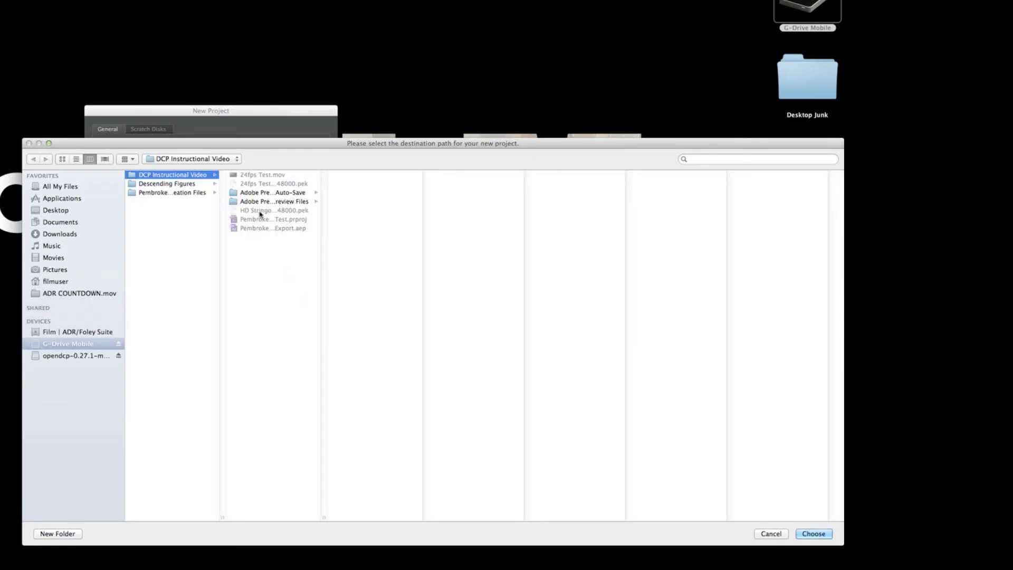
{"action": "left_click", "coordinate": [177, 193]}
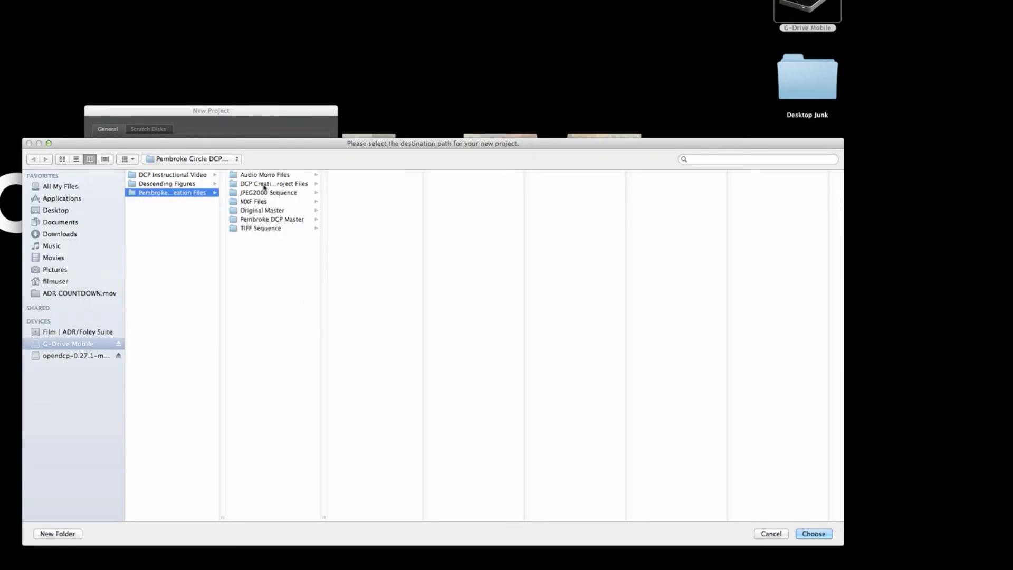
{"action": "left_click", "coordinate": [265, 185]}
{"action": "left_click", "coordinate": [814, 534]}
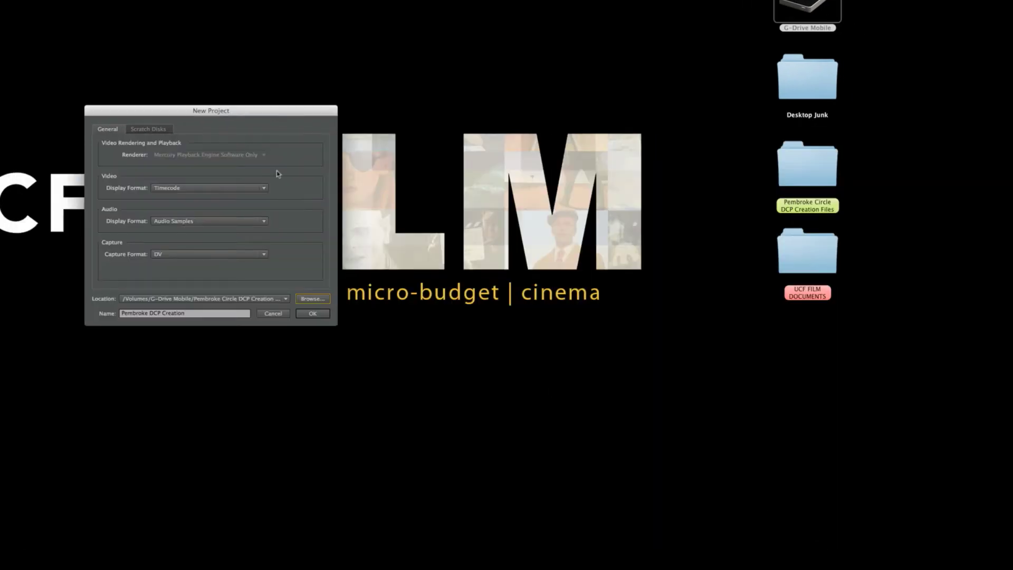
- Point all four scratch disks to that folder, create the project, and name the sequence 'Pembroke 24.00fps MASTER'
{"action": "left_click", "coordinate": [149, 129]}
{"action": "left_click", "coordinate": [299, 146]}
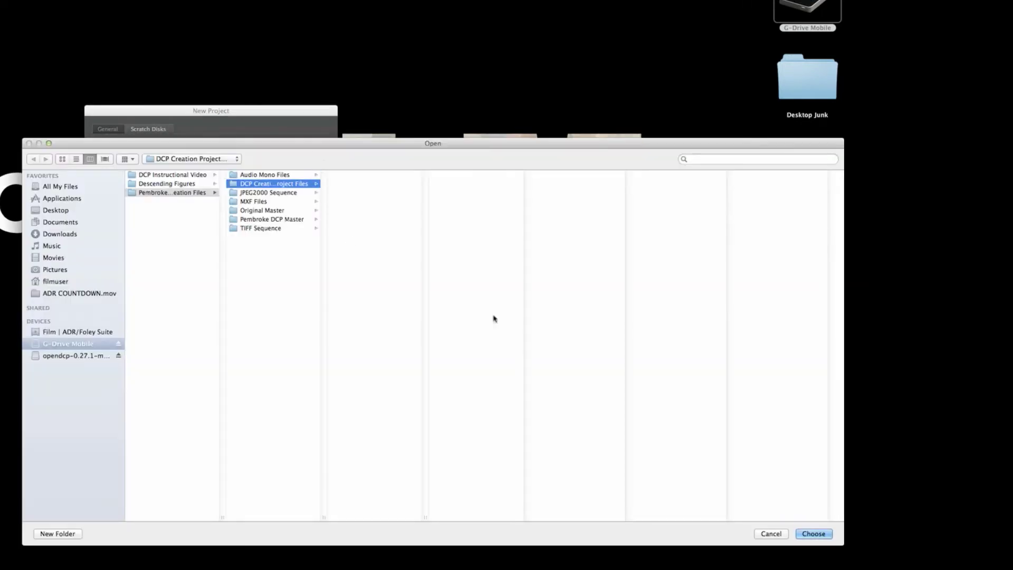
{"action": "left_click", "coordinate": [814, 533]}
{"action": "left_click", "coordinate": [293, 191]}
{"action": "left_click", "coordinate": [814, 534]}
{"action": "left_click", "coordinate": [306, 222]}
{"action": "left_click", "coordinate": [814, 534]}
{"action": "left_click", "coordinate": [303, 252]}
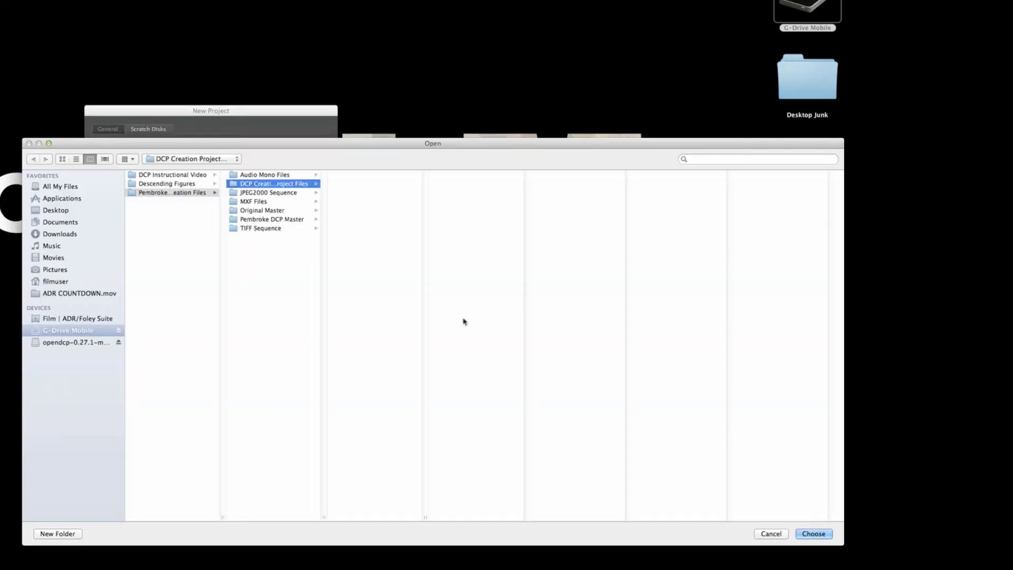
{"action": "left_click", "coordinate": [815, 533]}
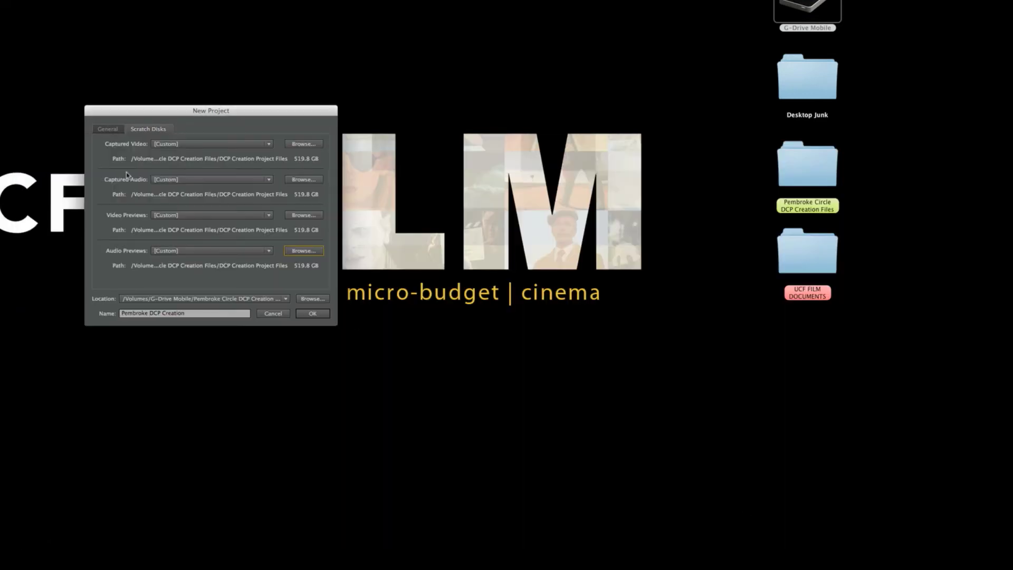
{"action": "left_click", "coordinate": [310, 314]}
{"action": "type", "text": "Pembr"}
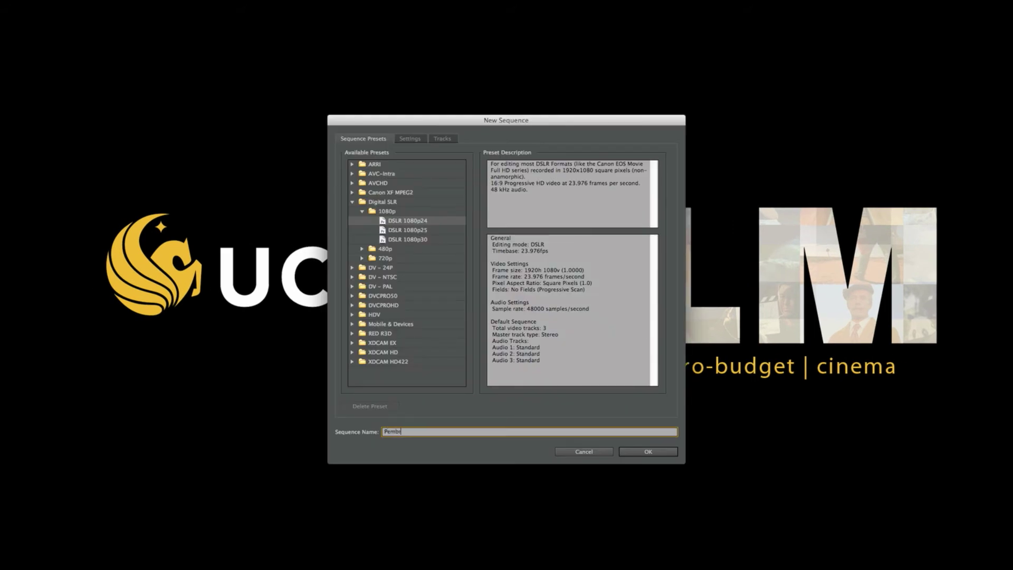
{"action": "type", "text": "oke 24.00fps MASTER"}
- Give the sequence Custom editing mode, 24.00 fps timebase and QuickTime Apple ProRes 422 (HQ) previews
{"action": "left_click", "coordinate": [410, 138]}
{"action": "left_click", "coordinate": [456, 153]}
{"action": "left_click", "coordinate": [425, 171]}
{"action": "left_click", "coordinate": [425, 171]}
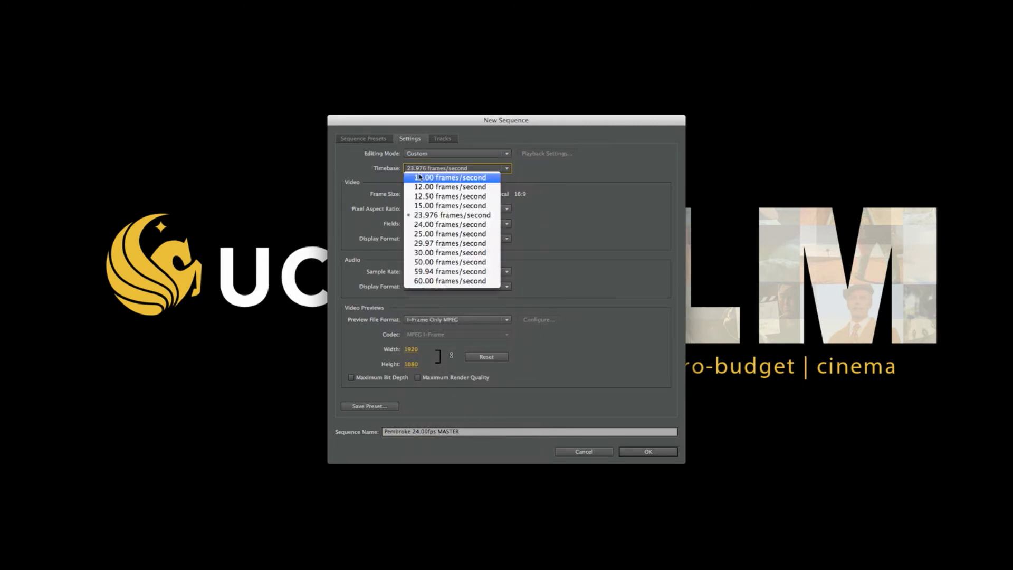
{"action": "left_click", "coordinate": [438, 224]}
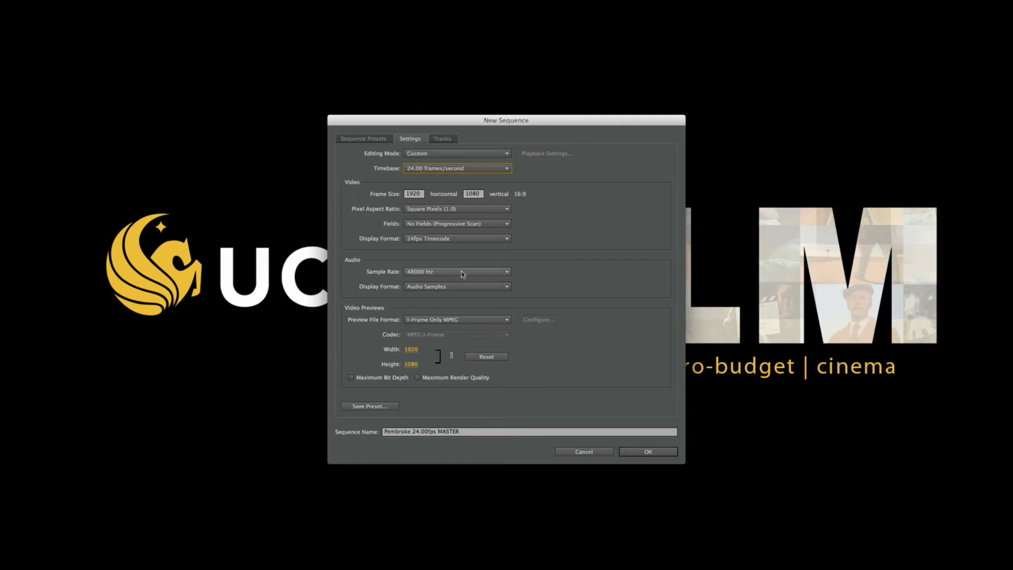
{"action": "left_click", "coordinate": [464, 320]}
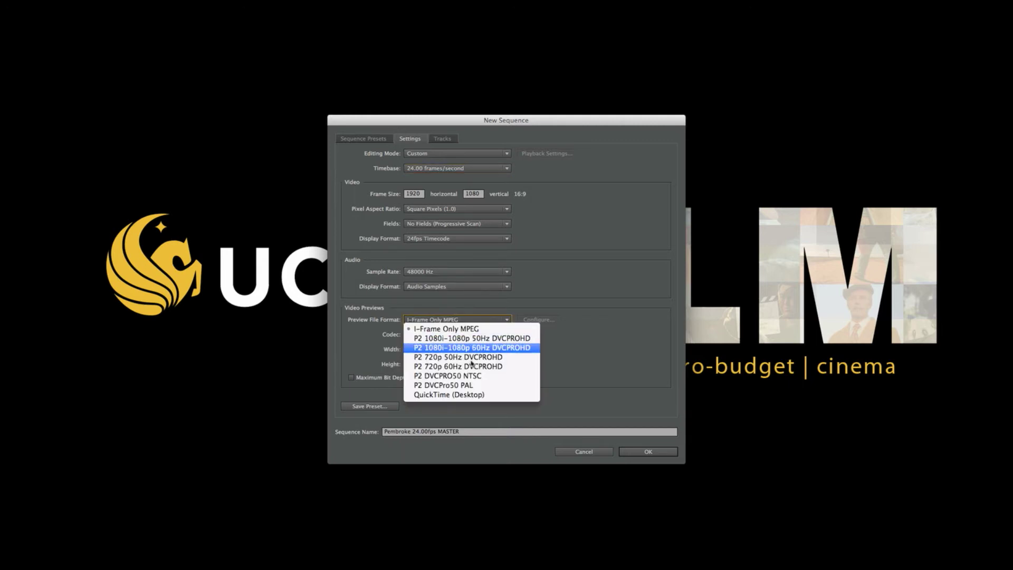
{"action": "left_click", "coordinate": [483, 390]}
{"action": "left_click", "coordinate": [502, 335]}
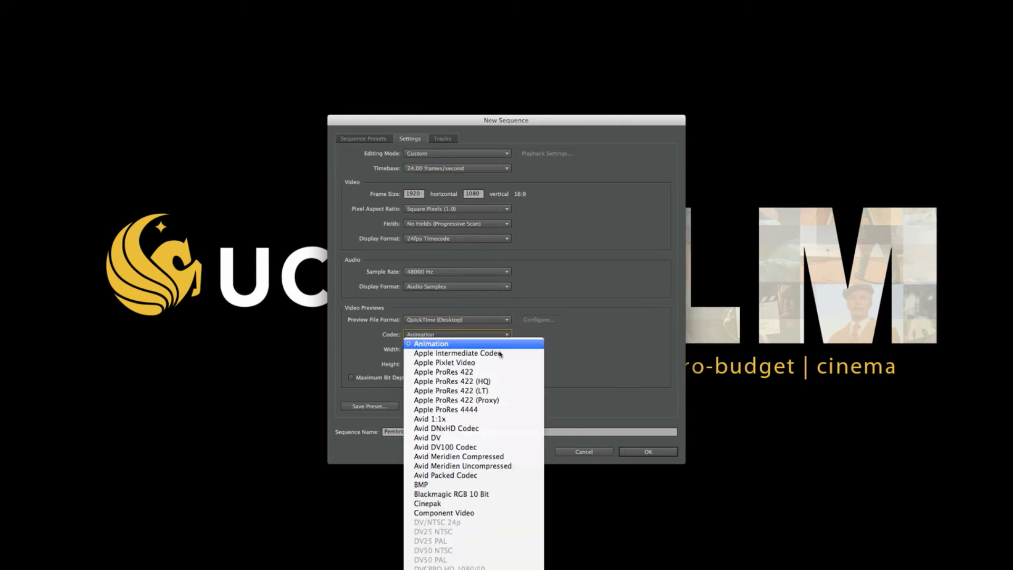
{"action": "left_click", "coordinate": [491, 382]}
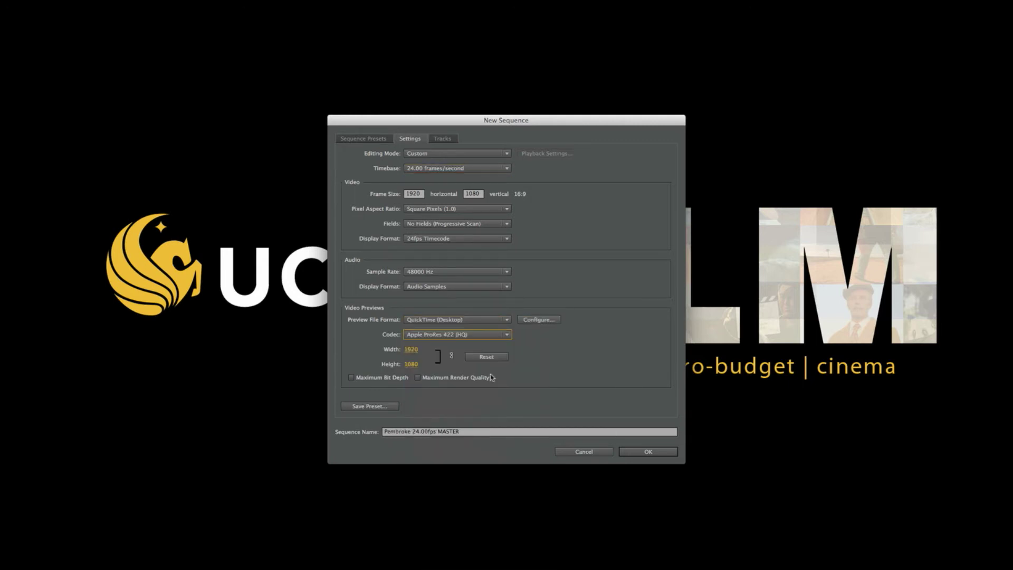
{"action": "left_click", "coordinate": [649, 452]}
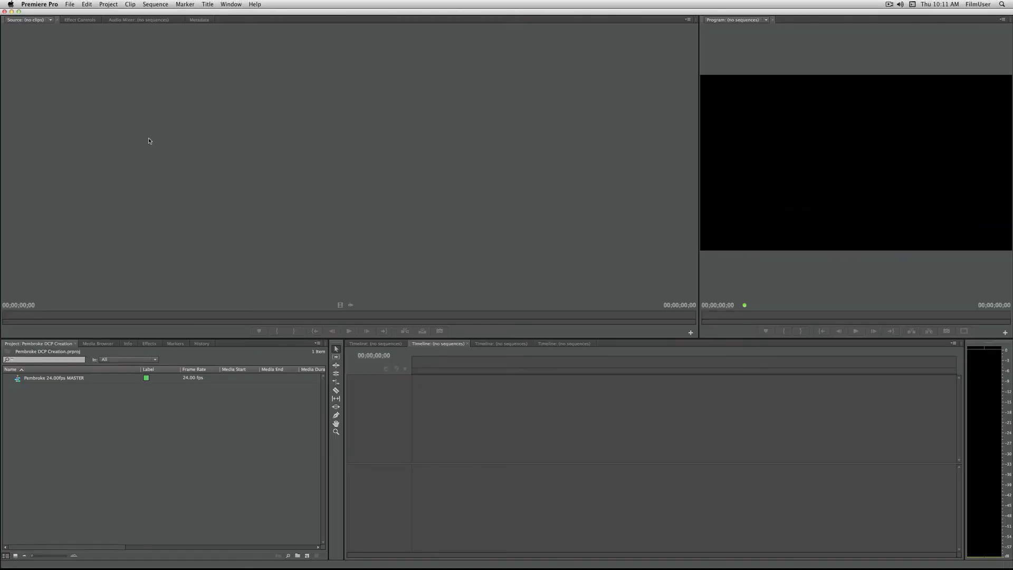
- Import the Pembroke Circle Master ProRes 422 (HQ) .mov from the Original Master folder
{"action": "left_click", "coordinate": [69, 4]}
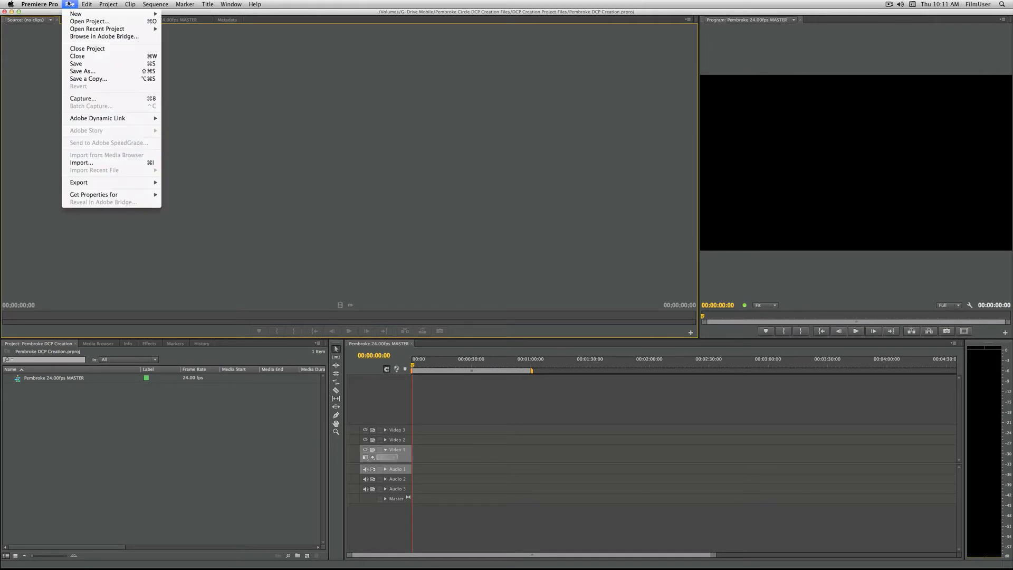
{"action": "left_click", "coordinate": [103, 163]}
{"action": "left_click", "coordinate": [366, 126]}
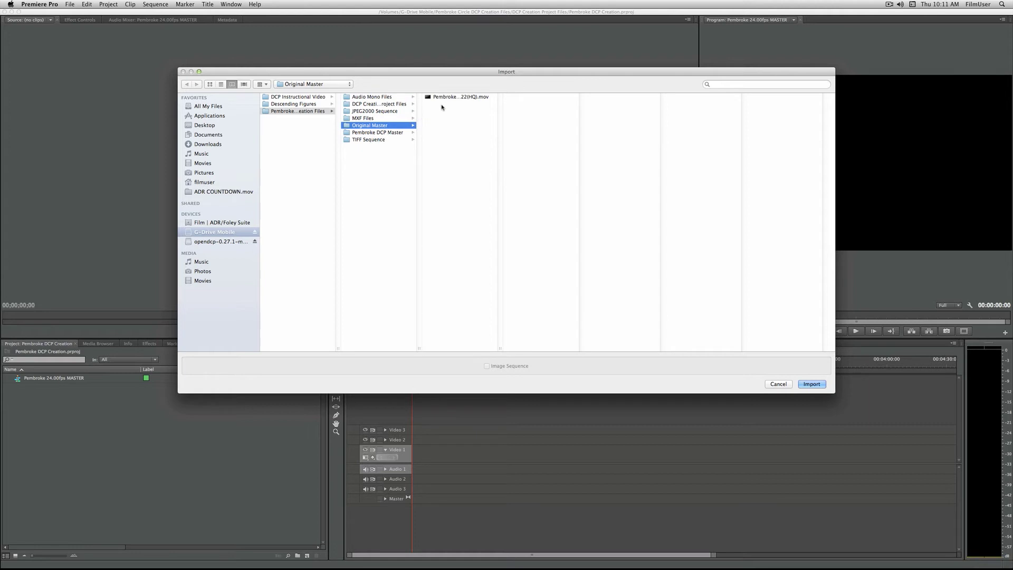
{"action": "left_click", "coordinate": [445, 98]}
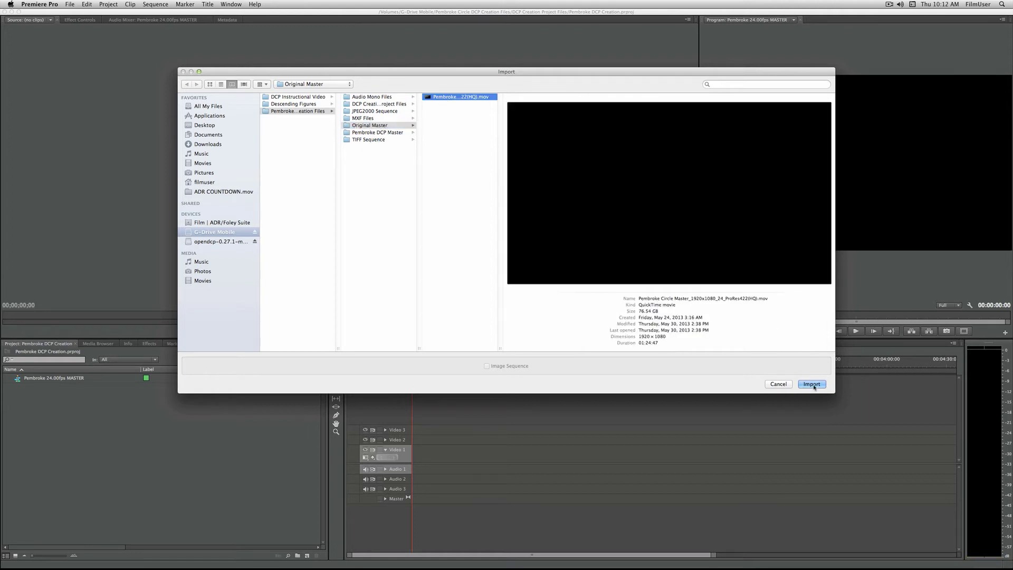
{"action": "left_click", "coordinate": [812, 384]}
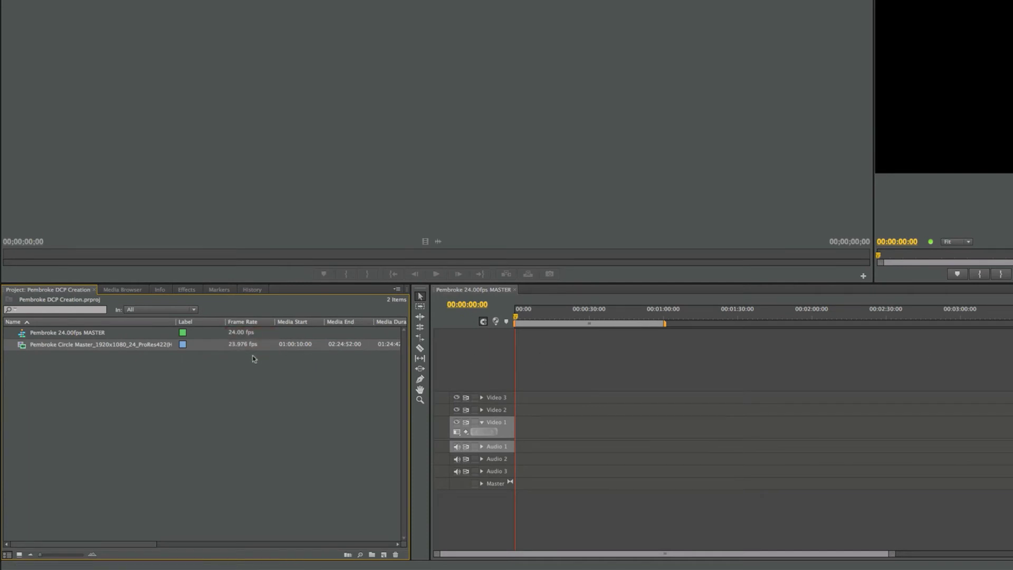
- Interpret the master clip's frame rate as an assumed 24.00 fps
{"action": "right_click", "coordinate": [76, 347]}
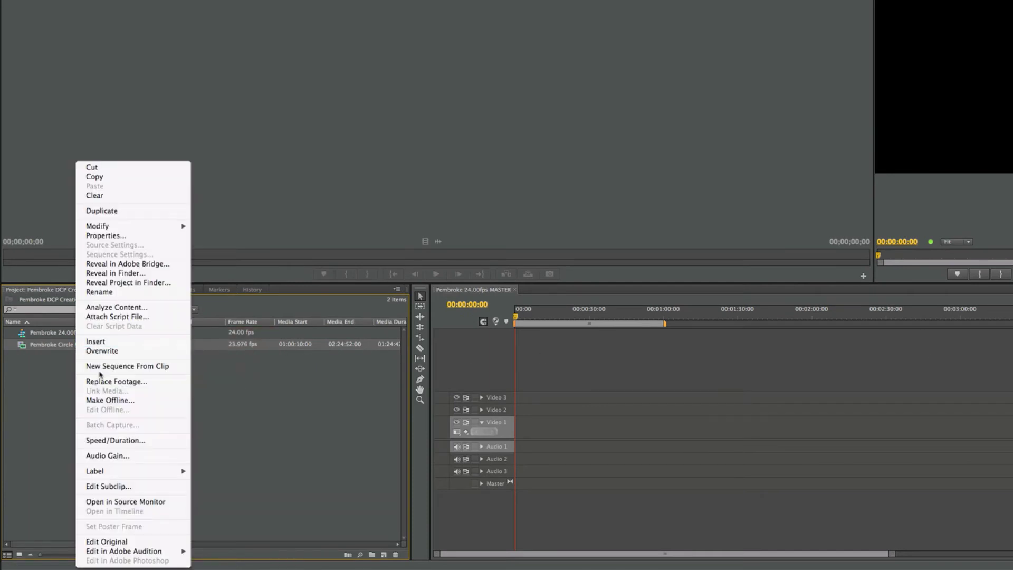
{"action": "mouse_move", "coordinate": [105, 226]}
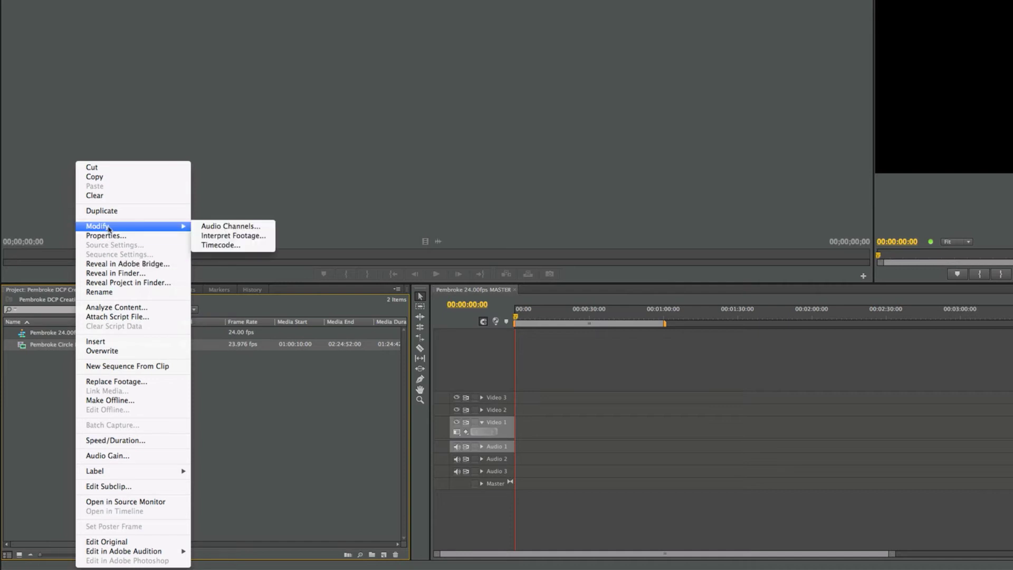
{"action": "left_click", "coordinate": [222, 236]}
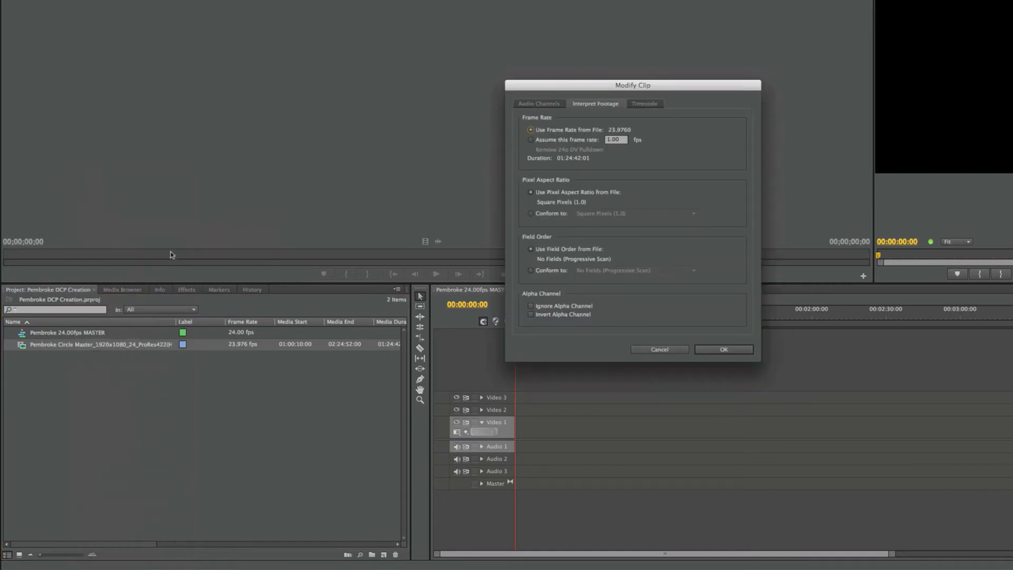
{"action": "left_click", "coordinate": [531, 140]}
{"action": "type", "text": "24.00"}
{"action": "left_click", "coordinate": [652, 165]}
- Try the 5.1 audio preset, revert to Use File stereo channels, and apply the changes
{"action": "left_click", "coordinate": [551, 109]}
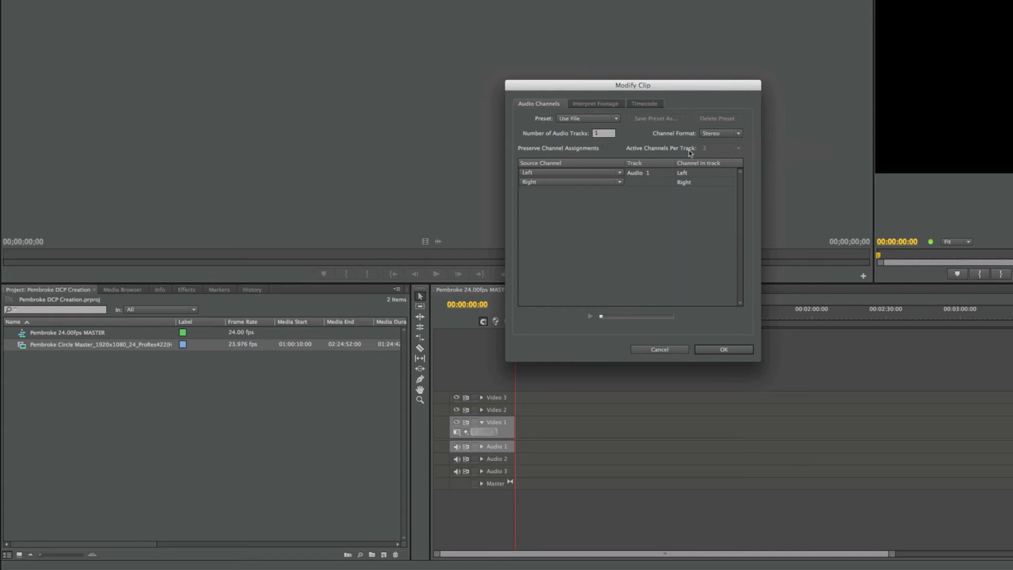
{"action": "left_click", "coordinate": [591, 118]}
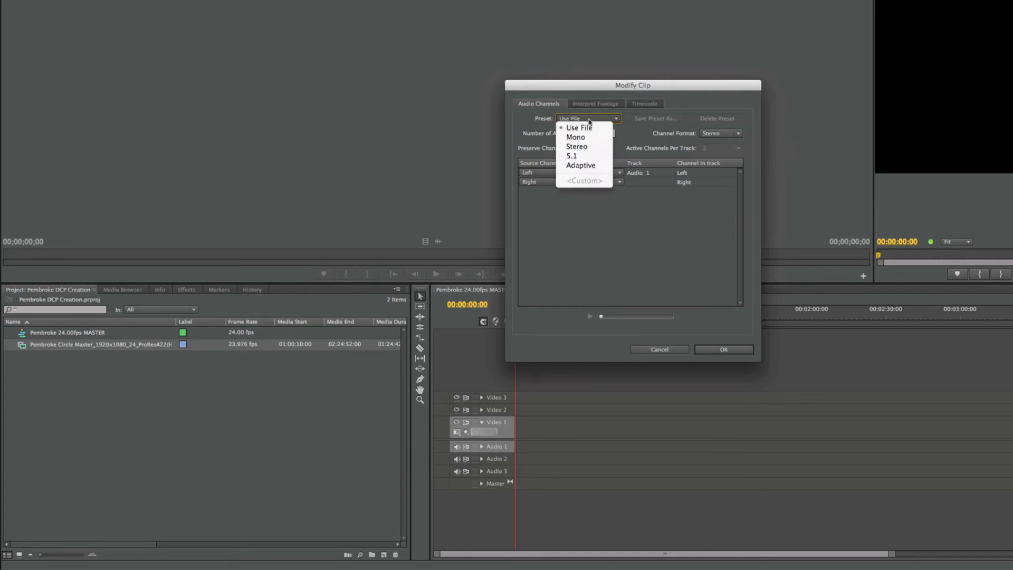
{"action": "left_click", "coordinate": [592, 157]}
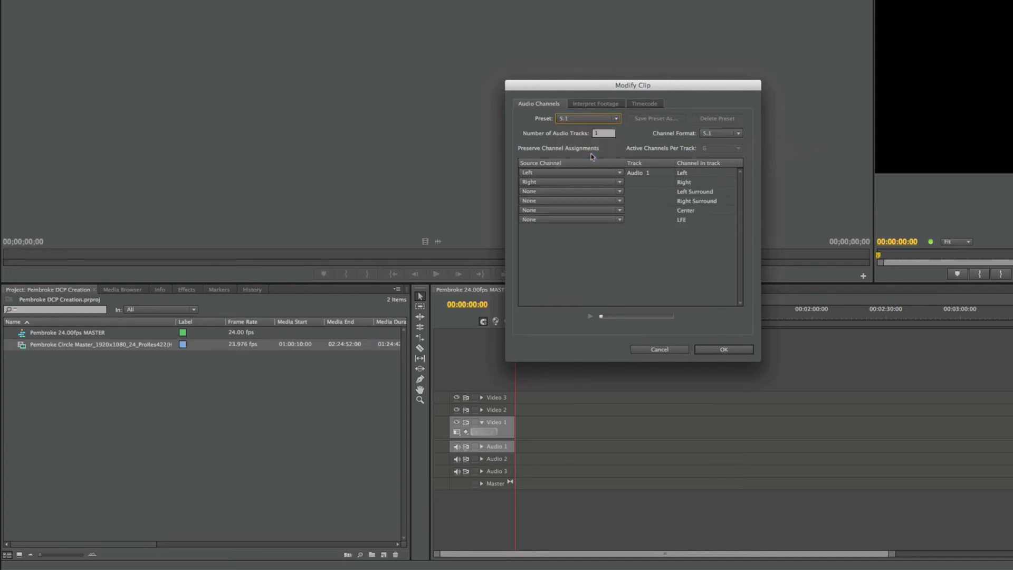
{"action": "left_click", "coordinate": [592, 120]}
{"action": "left_click", "coordinate": [591, 126]}
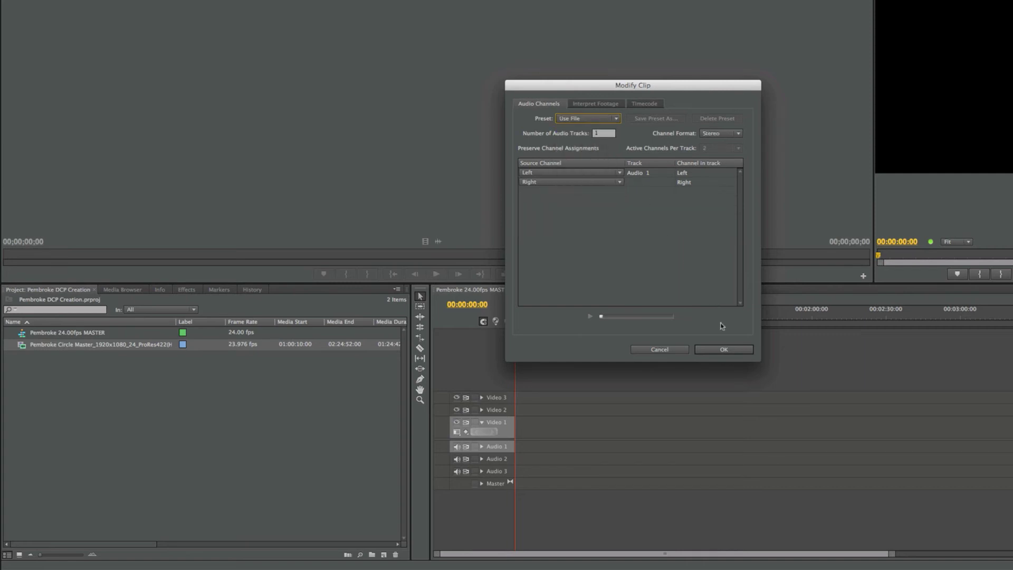
{"action": "left_click", "coordinate": [722, 350]}
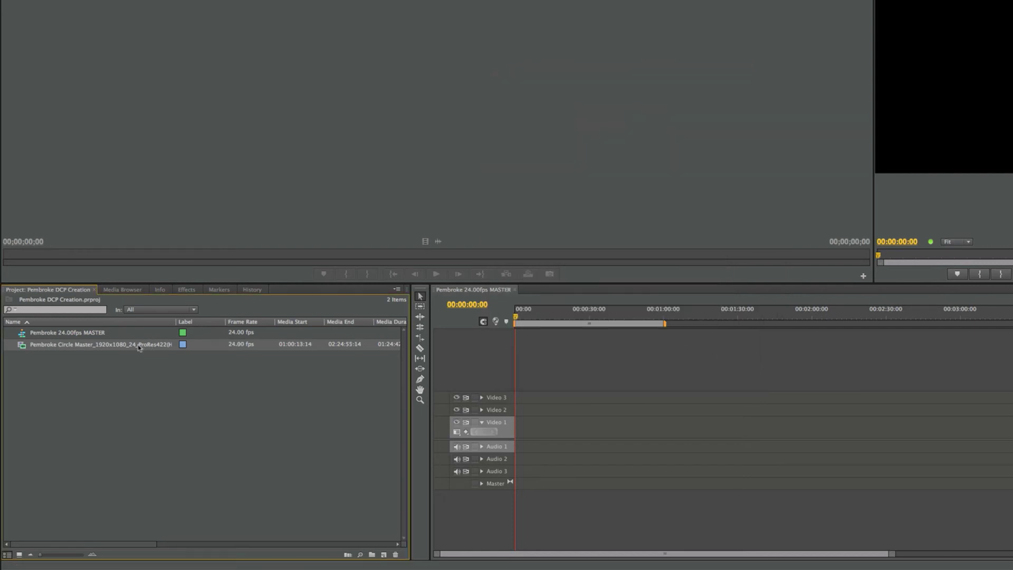
- Rename the clip 'Pembroke 24.00fps MASTER' and drag it to the start of the master sequence
{"action": "mouse_move", "coordinate": [140, 346]}
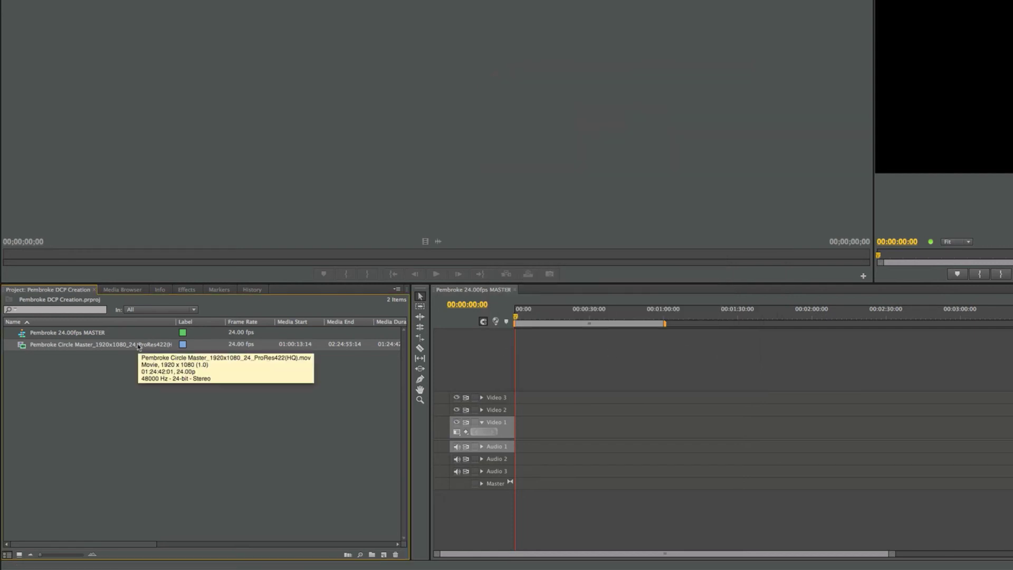
{"action": "left_click", "coordinate": [140, 346]}
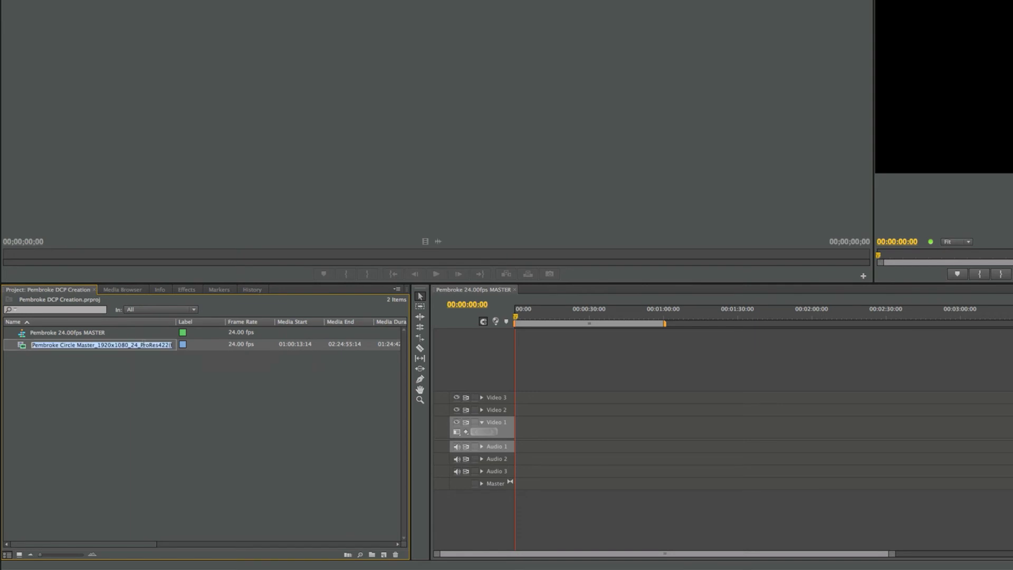
{"action": "type", "text": "Pembroke 2"}
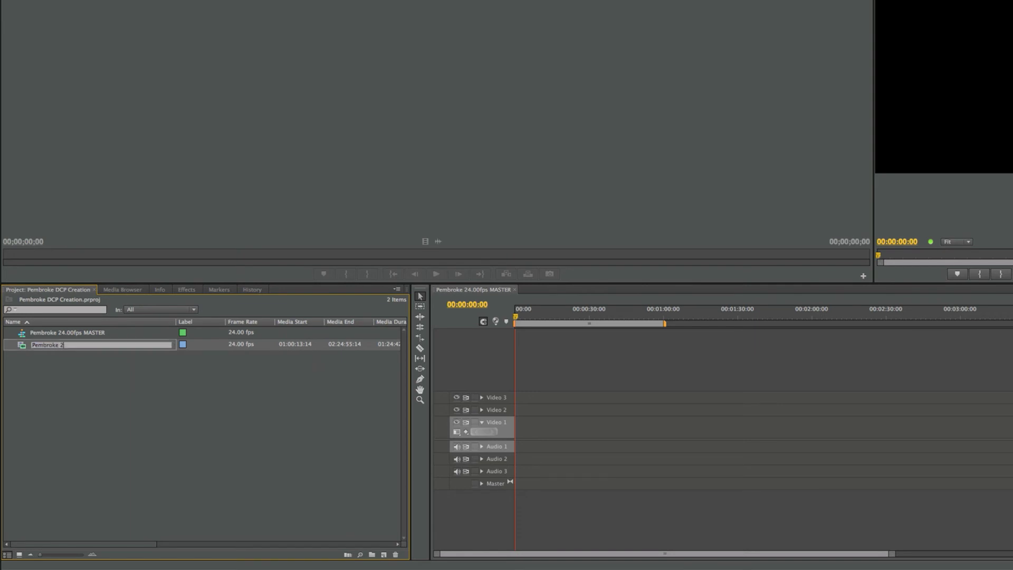
{"action": "type", "text": "4.00fps MASTER"}
{"action": "left_click", "coordinate": [150, 363]}
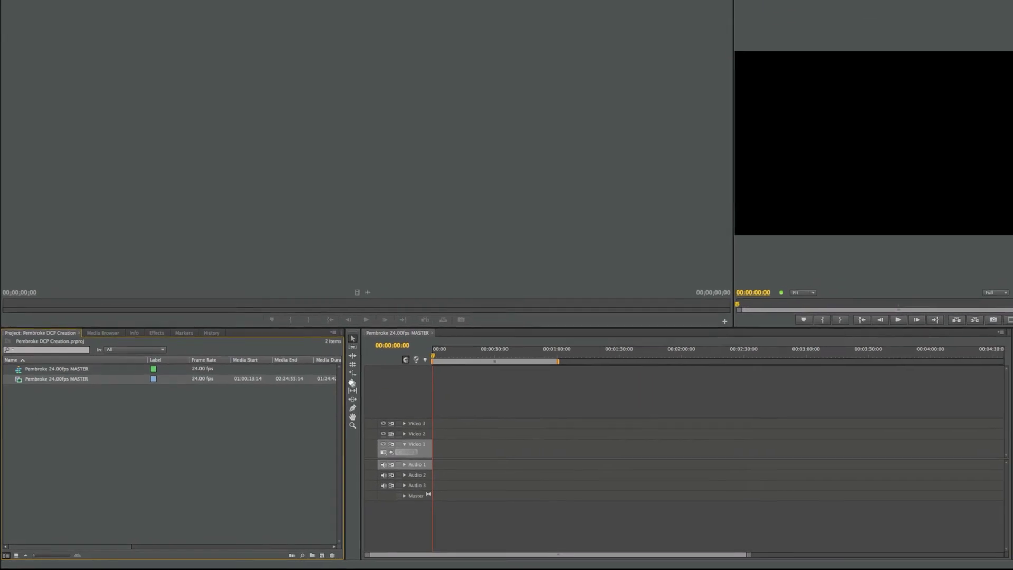
{"action": "left_click_drag", "start_coordinate": [56, 379], "coordinate": [434, 448]}
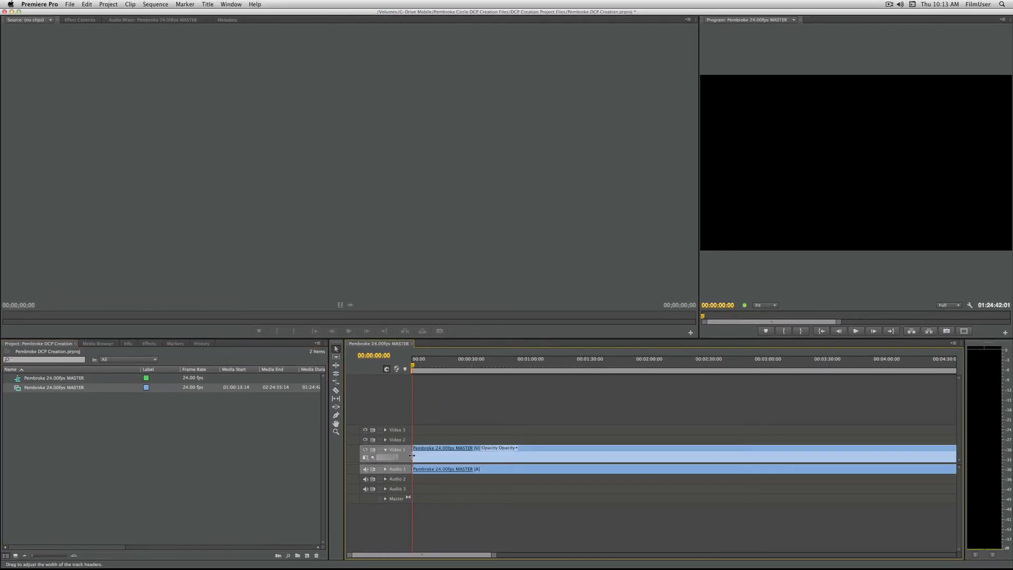
- Expand Audio 1, re-import the original master .mov, and make a new sequence from it
{"action": "left_click", "coordinate": [385, 469]}
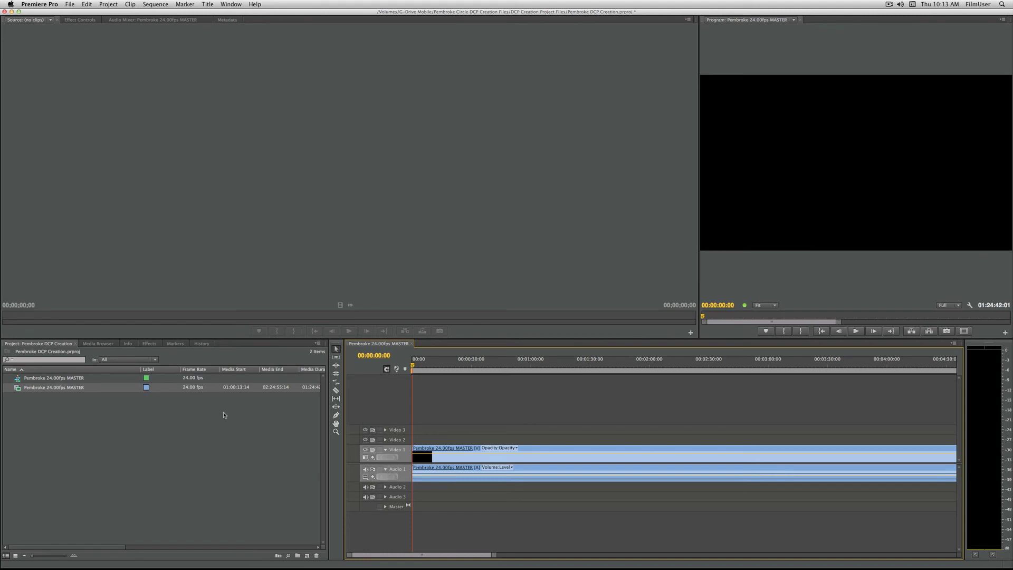
{"action": "left_click", "coordinate": [70, 4]}
{"action": "mouse_move", "coordinate": [71, 14]}
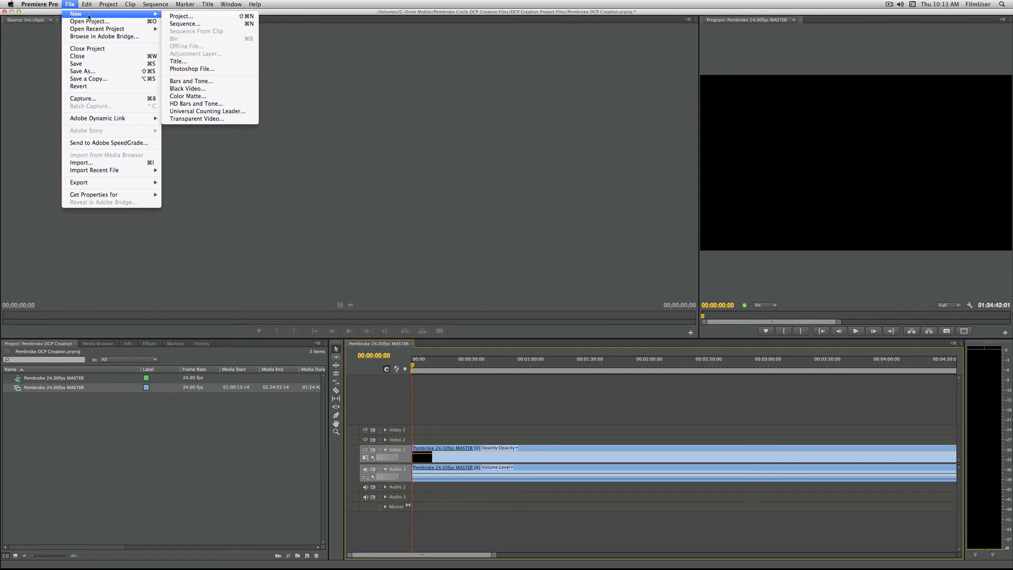
{"action": "left_click", "coordinate": [88, 163]}
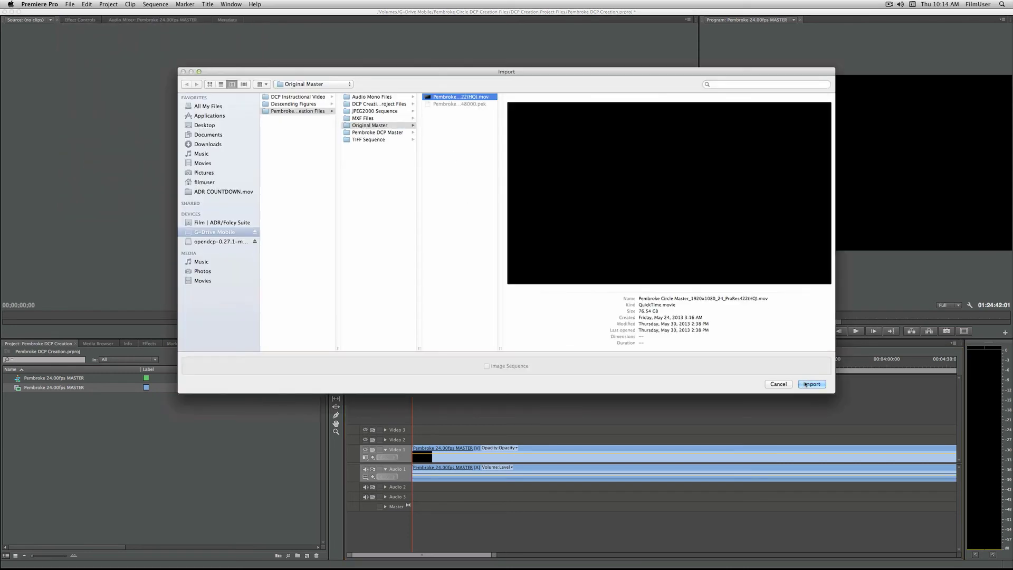
{"action": "left_click", "coordinate": [811, 384]}
{"action": "right_click", "coordinate": [106, 398]}
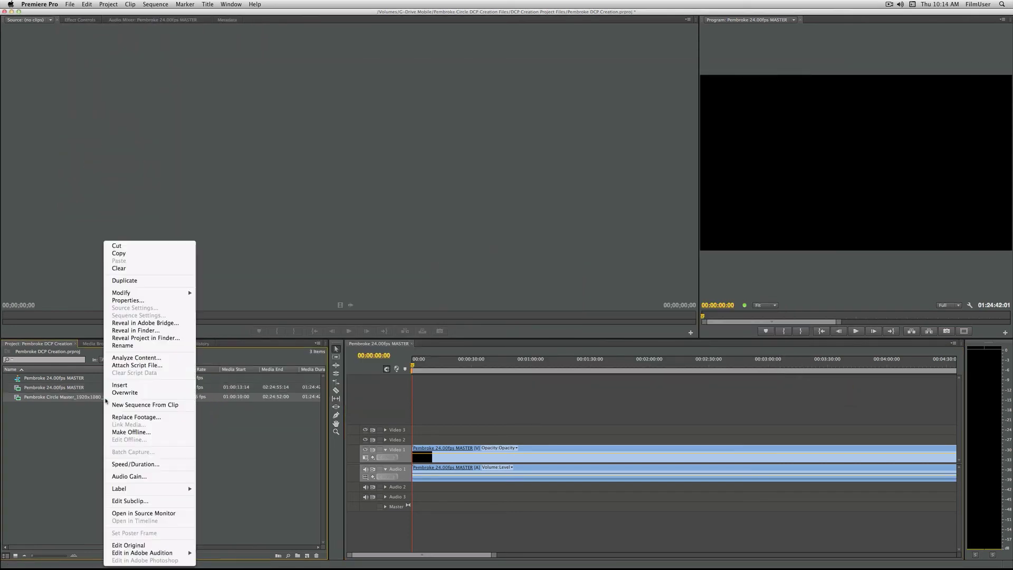
{"action": "left_click", "coordinate": [120, 405]}
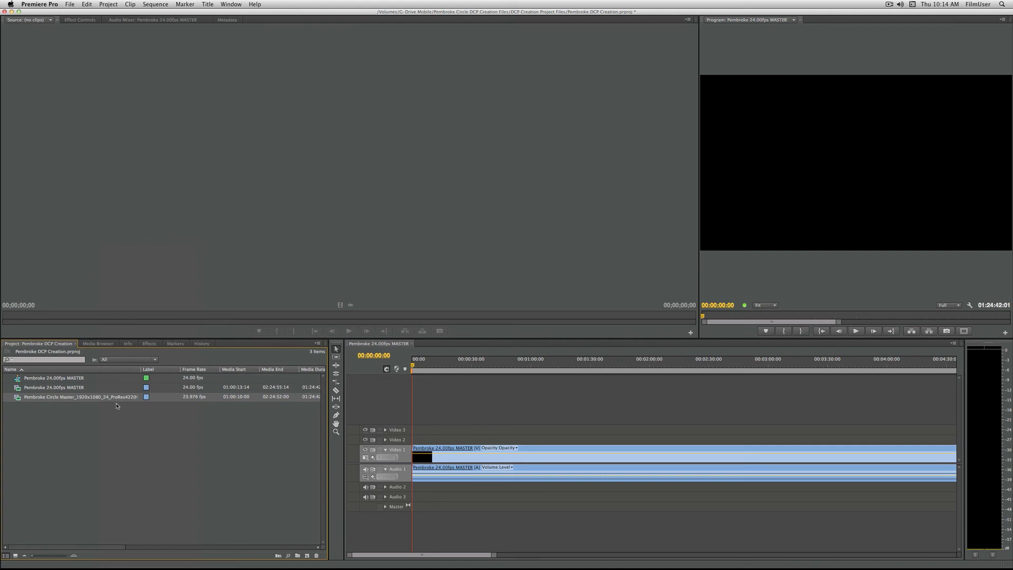
- Unlink the original's audio, paste it on Audio 2 of the MASTER sequence to compare, then delete it
{"action": "left_click", "coordinate": [696, 469]}
{"action": "right_click", "coordinate": [696, 469]}
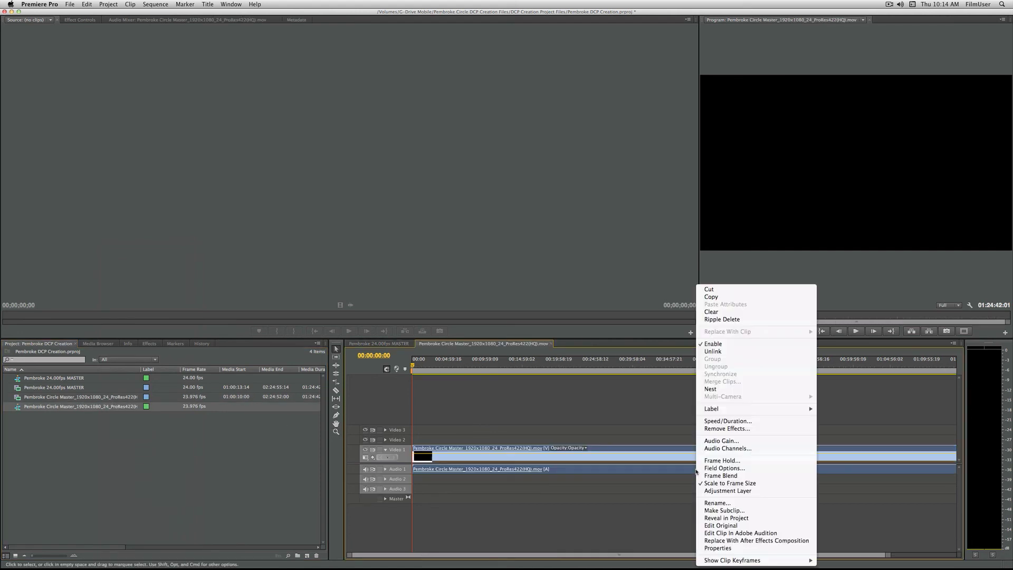
{"action": "left_click", "coordinate": [713, 352]}
{"action": "left_click", "coordinate": [609, 469]}
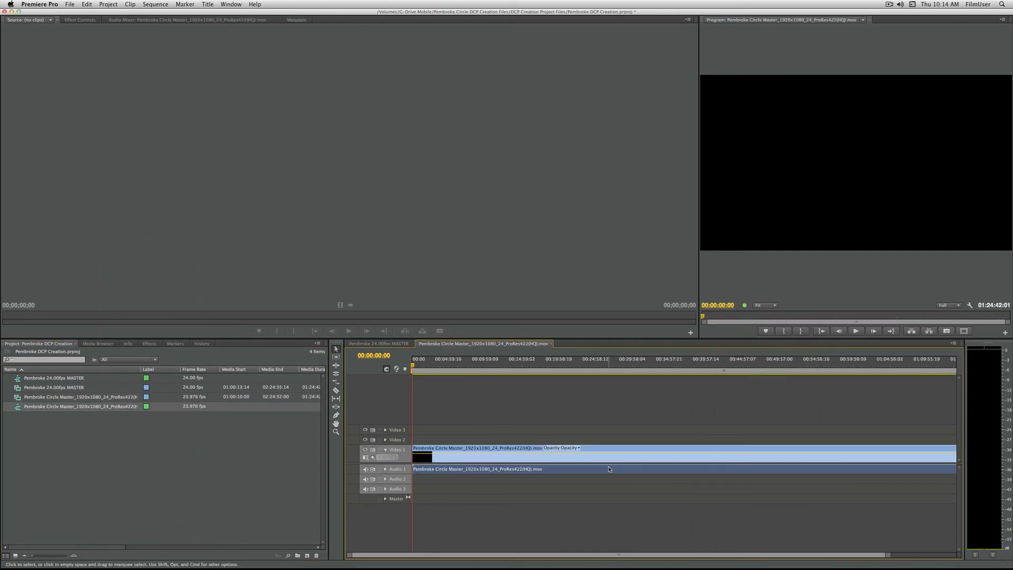
{"action": "left_click", "coordinate": [402, 344]}
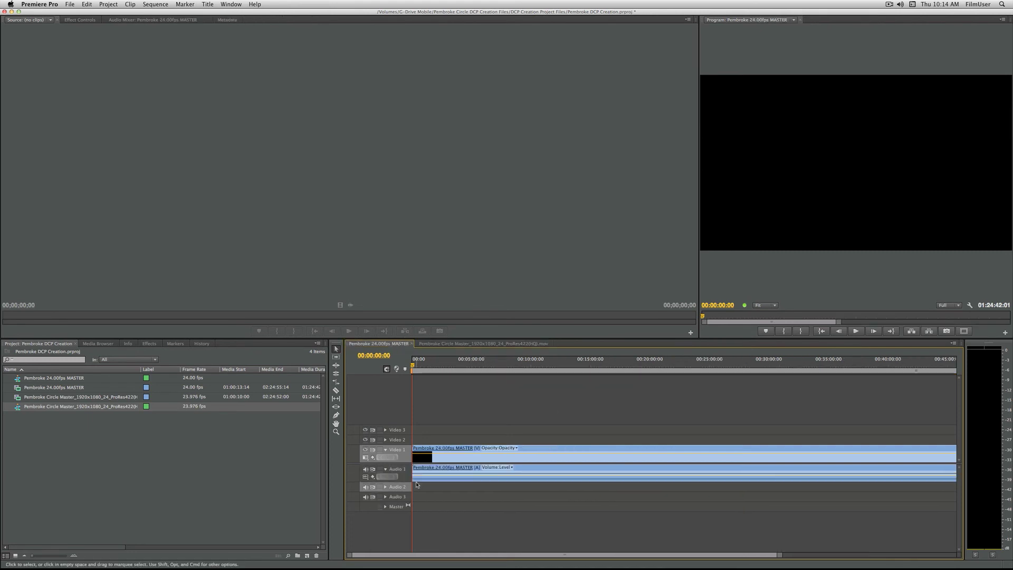
{"action": "key", "text": "super+v"}
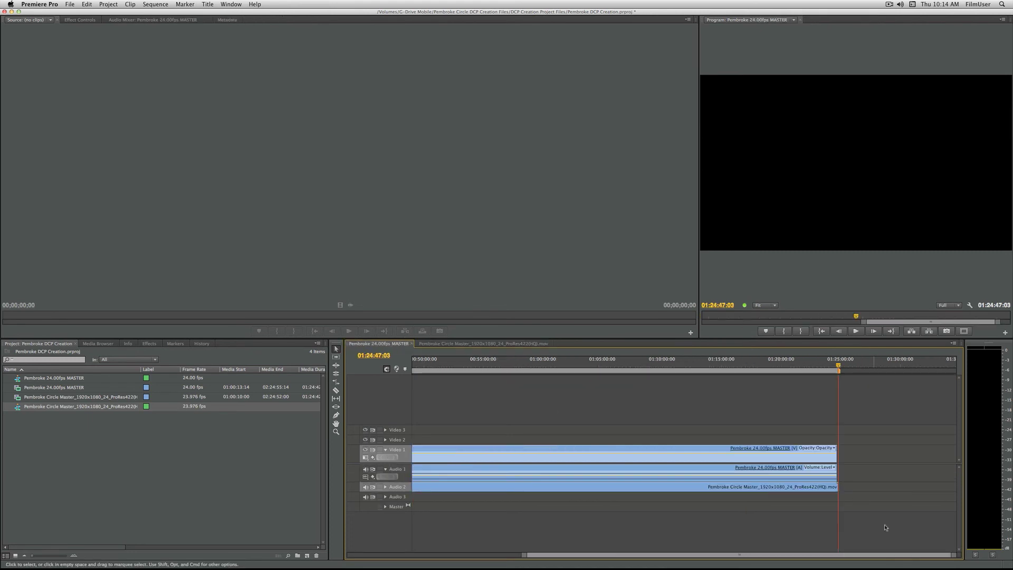
{"action": "left_click_drag", "start_coordinate": [954, 556], "coordinate": [761, 549]}
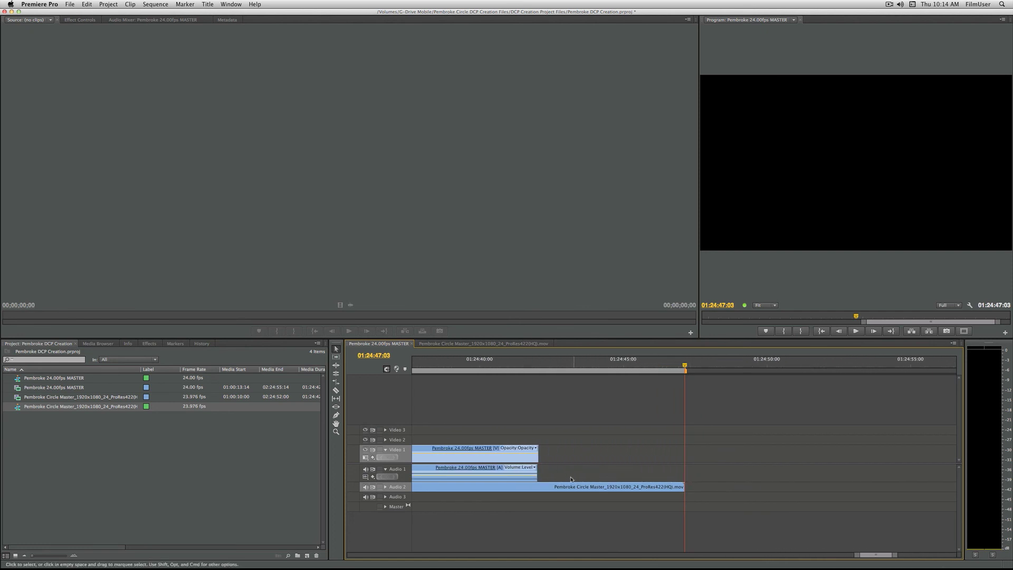
{"action": "left_click", "coordinate": [586, 487]}
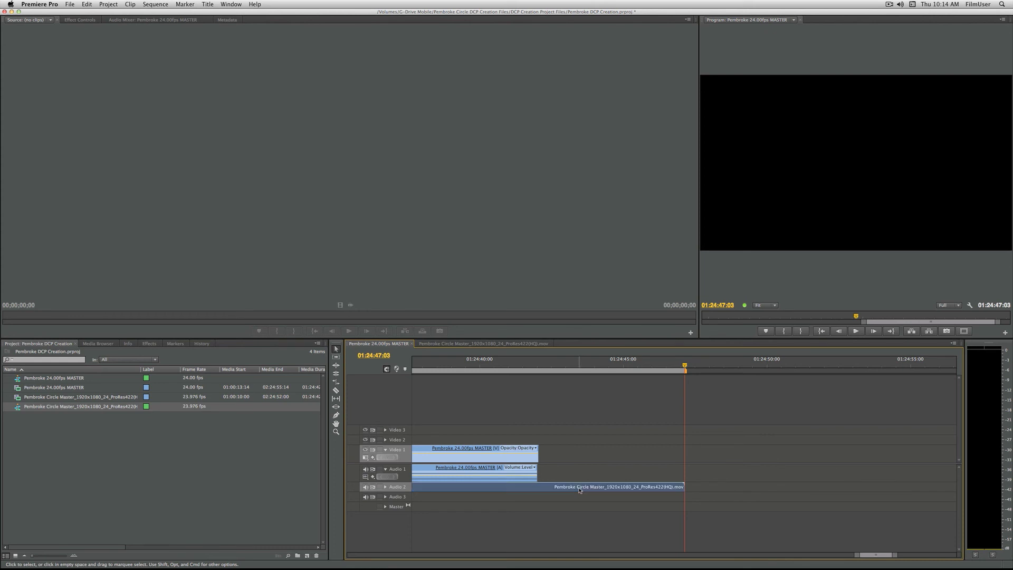
{"action": "key", "text": "Delete"}
{"action": "key", "text": "Delete"}
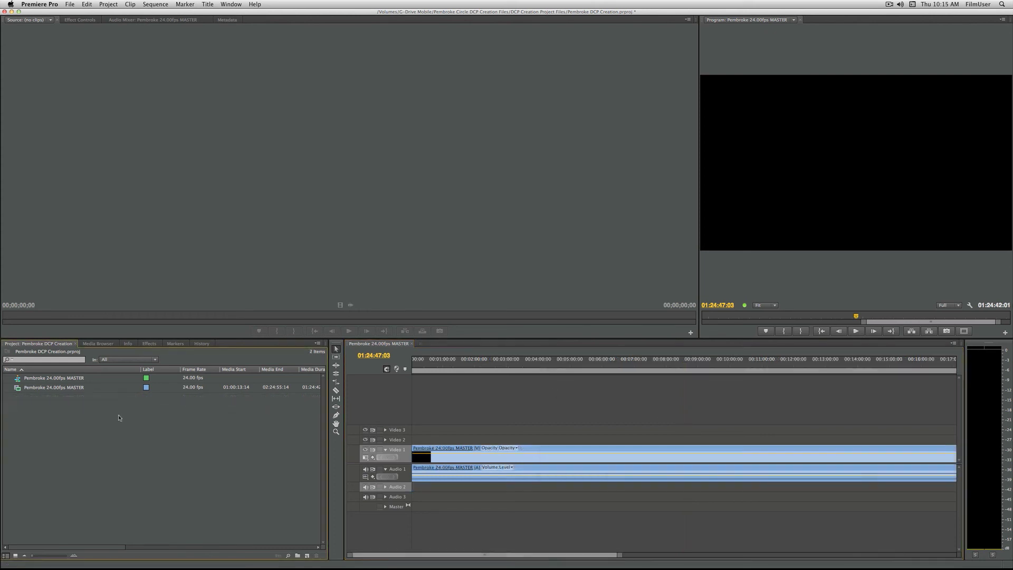